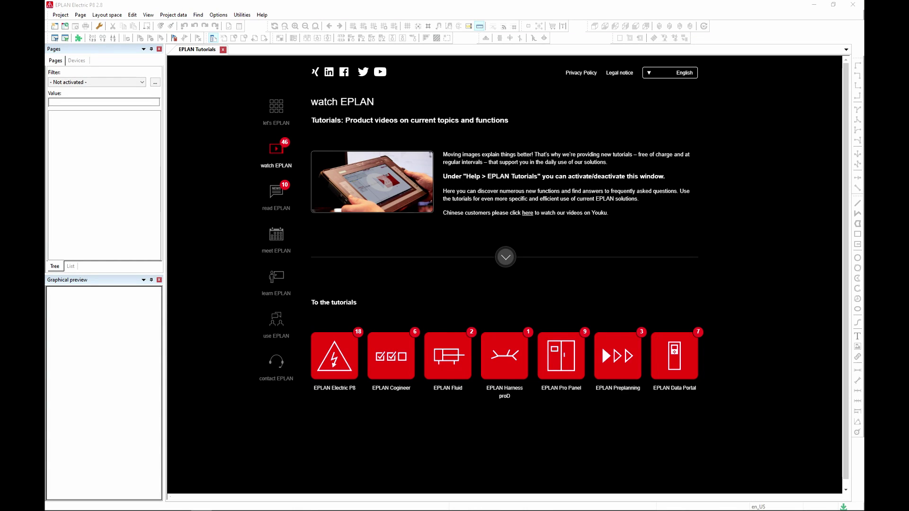
click(62, 17)
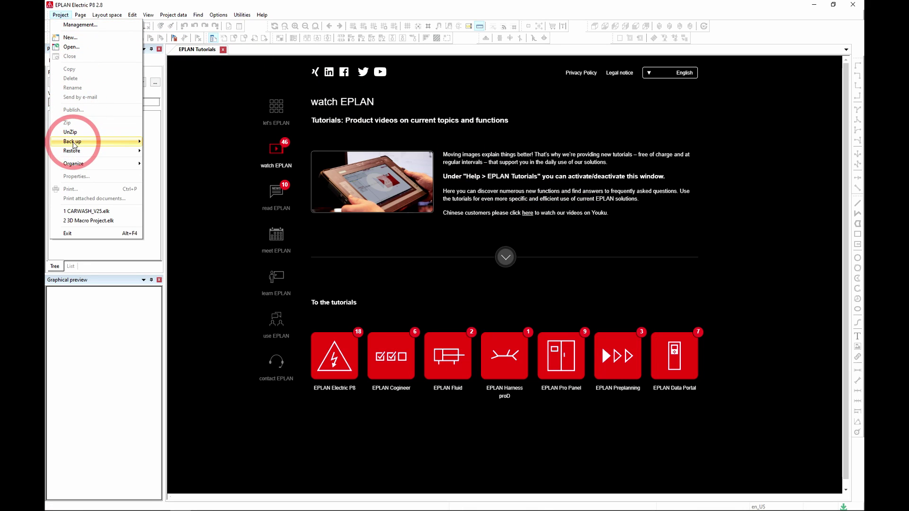
mouse_move(73, 144)
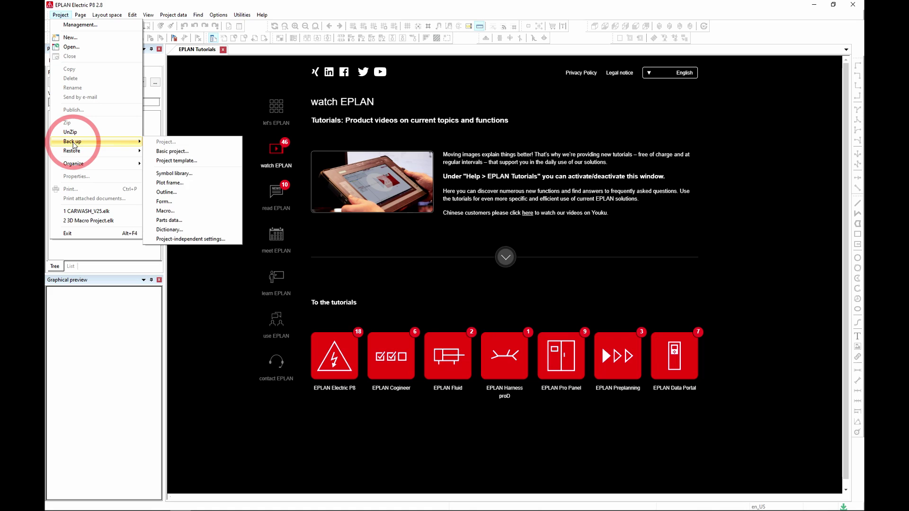
click(178, 221)
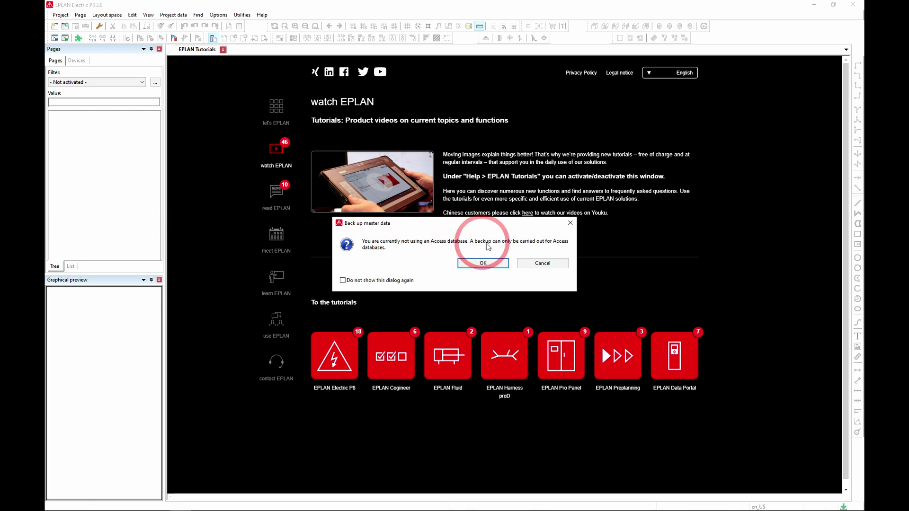
drag(488, 228, 512, 196)
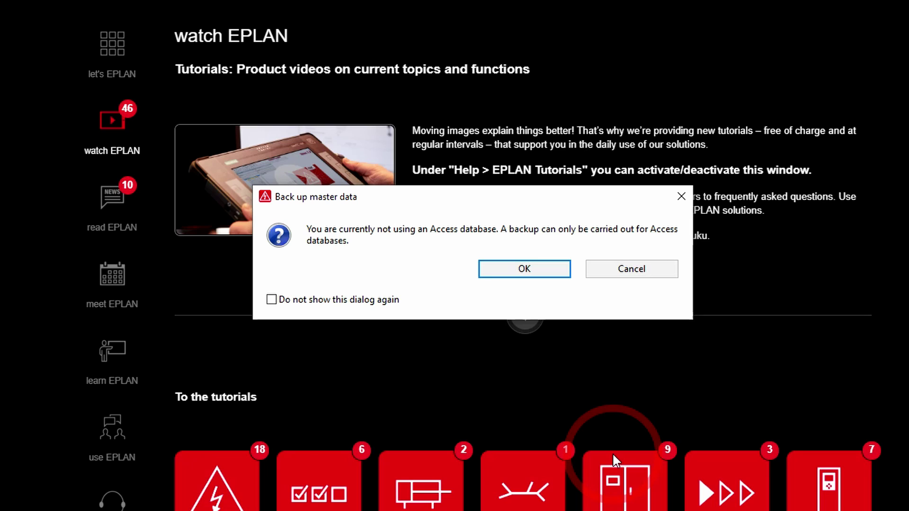
click(629, 268)
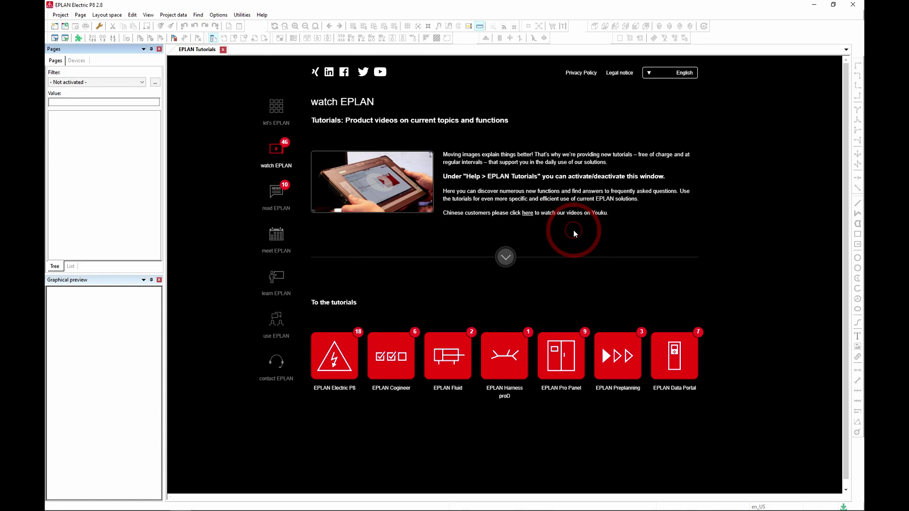
Switch the parts settings to the DEMO PARTS Access scheme and check its part list in parts management.
click(99, 26)
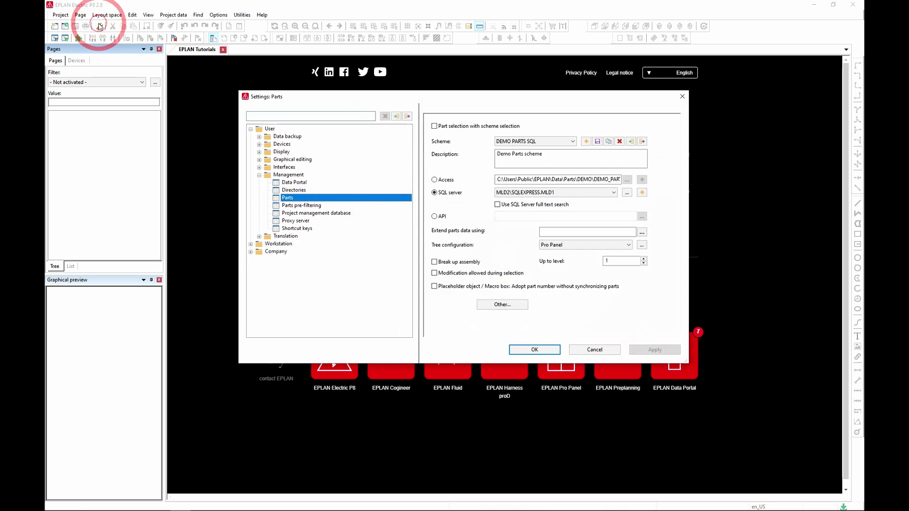
click(533, 148)
click(527, 156)
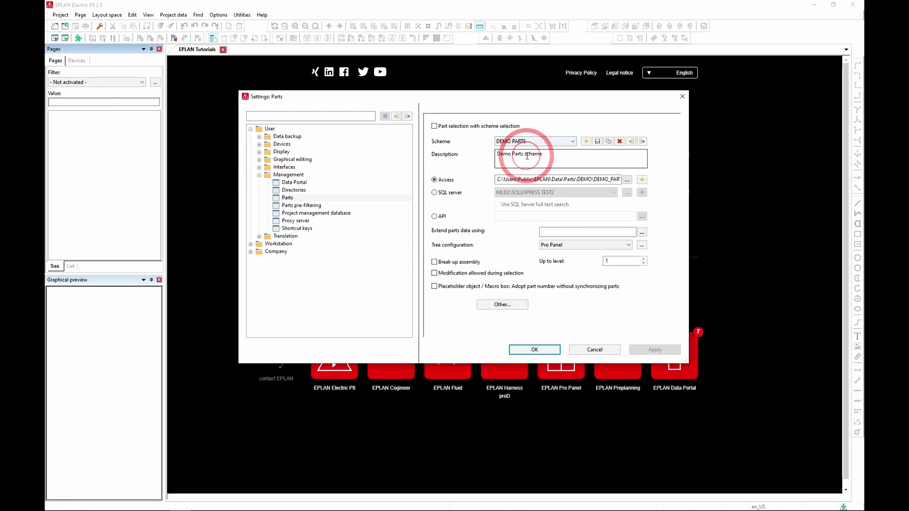
click(534, 350)
click(65, 38)
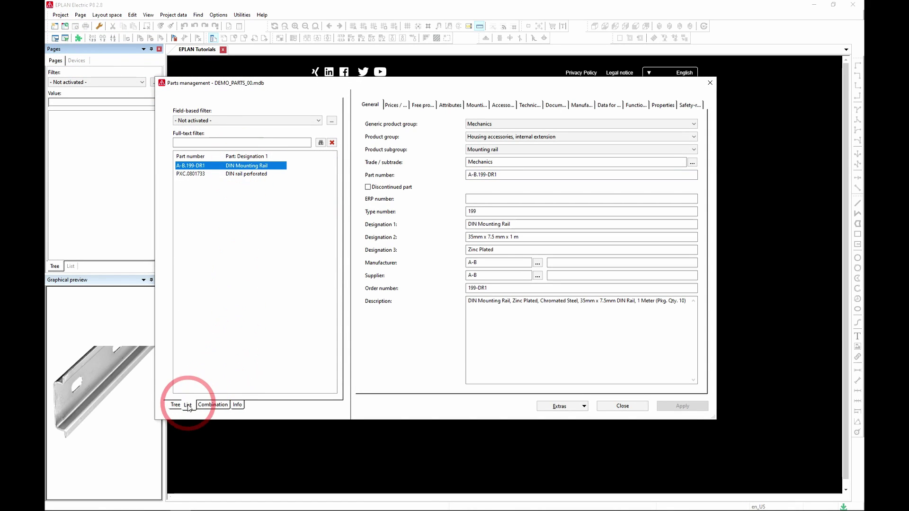
click(709, 83)
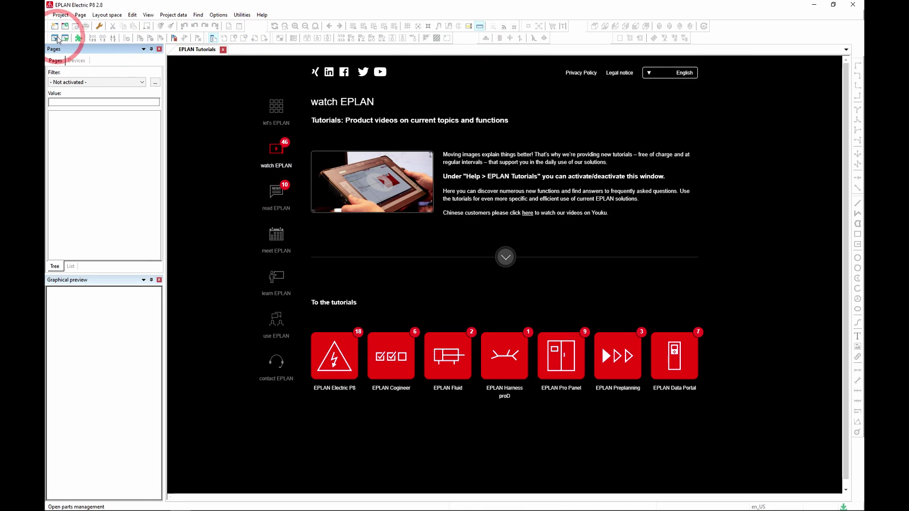
Start a backup of the parts data and name the backup file DEMO PARTS 02.
click(62, 15)
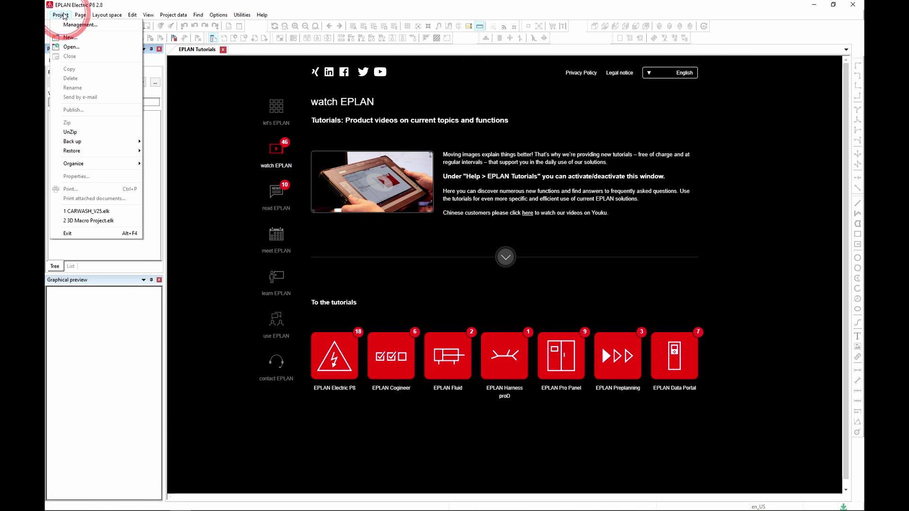
click(78, 143)
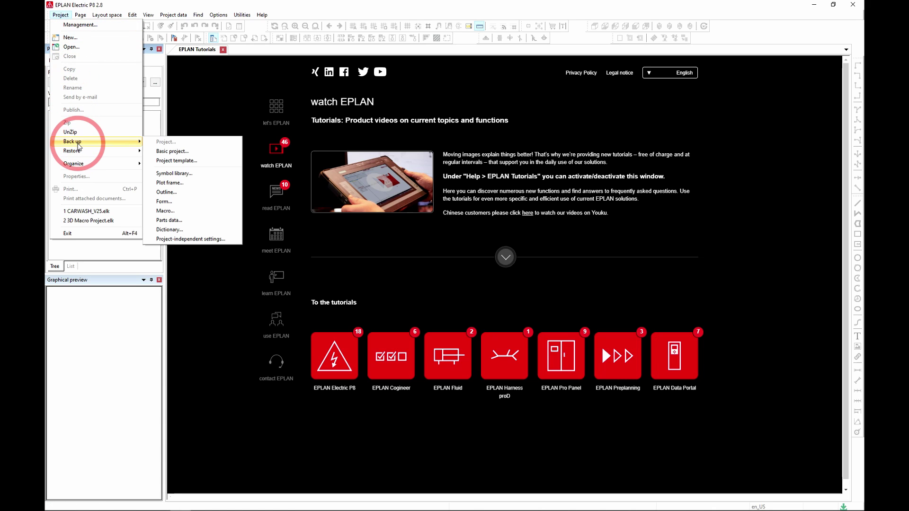
click(174, 221)
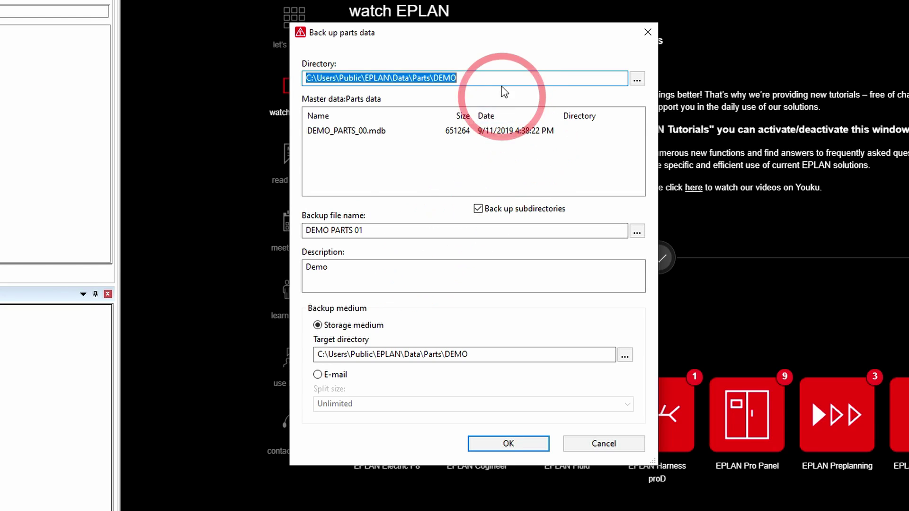
drag(459, 79, 210, 151)
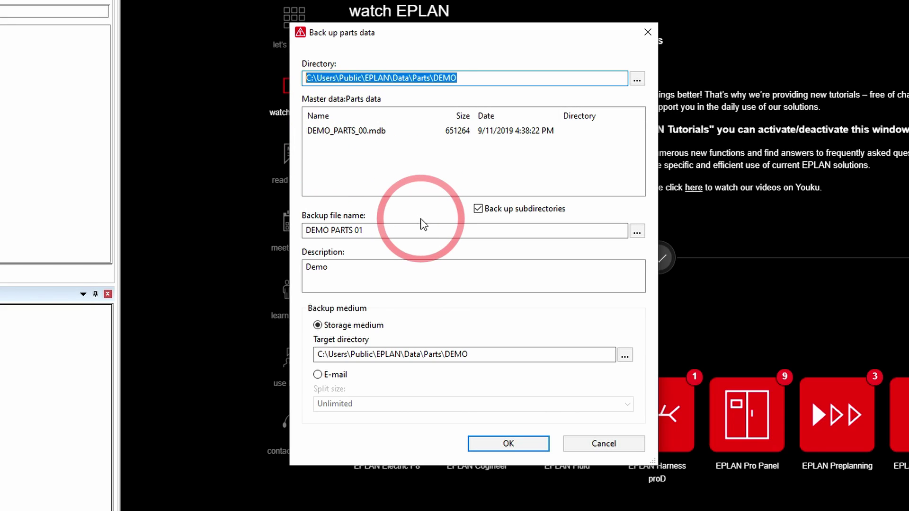
click(382, 235)
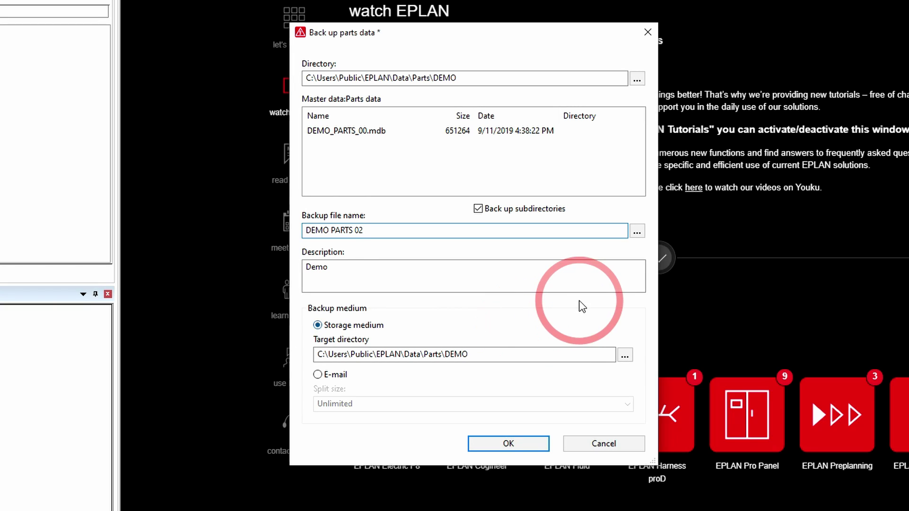
Set the backup's target directory to the BACKUP folder inside Parts\MLD.
triple_click(475, 356)
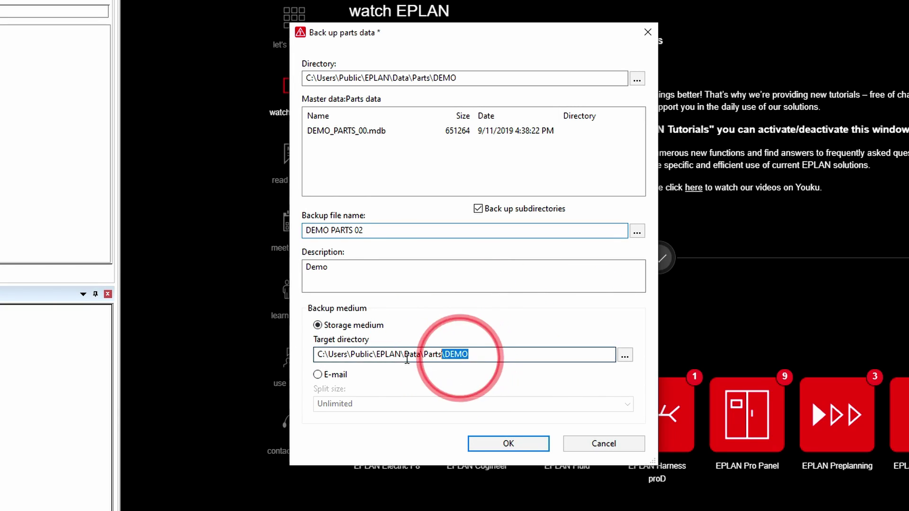
click(625, 356)
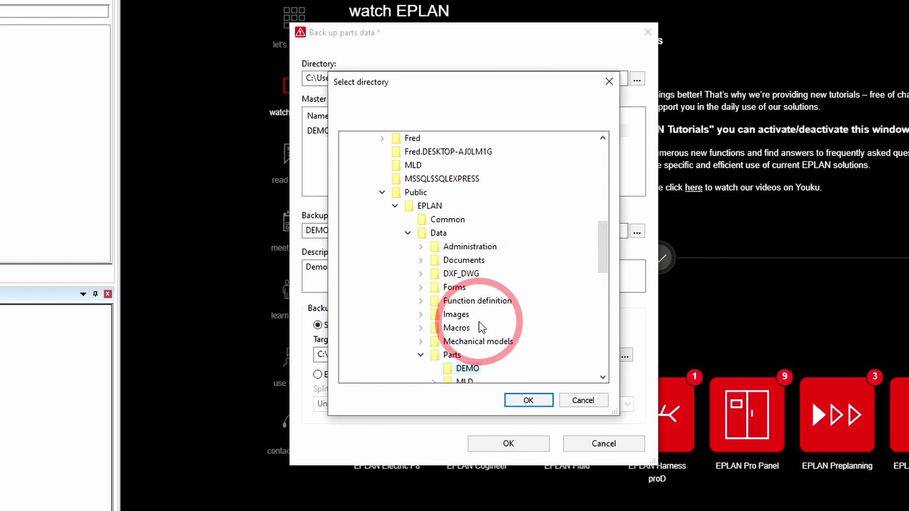
scroll(487, 332, down, 1)
double_click(469, 342)
scroll(519, 373, up, 2)
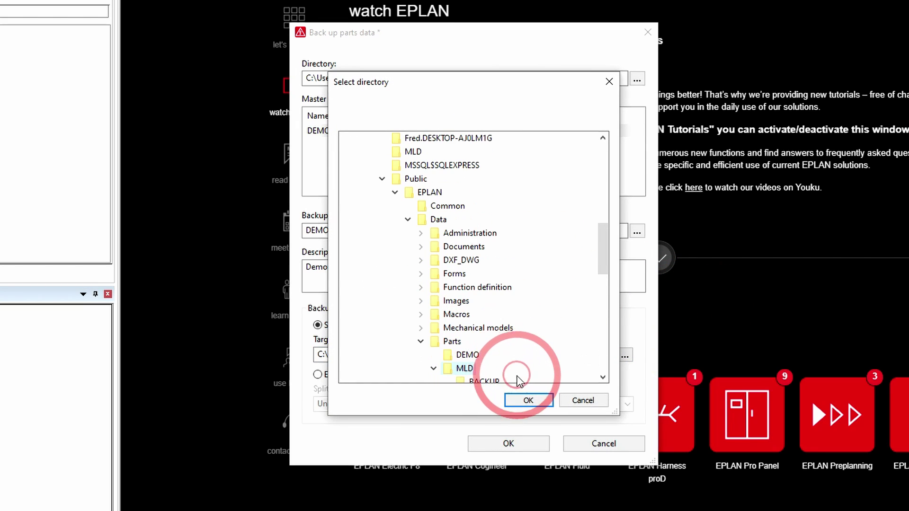
scroll(497, 265, down, 3)
click(485, 341)
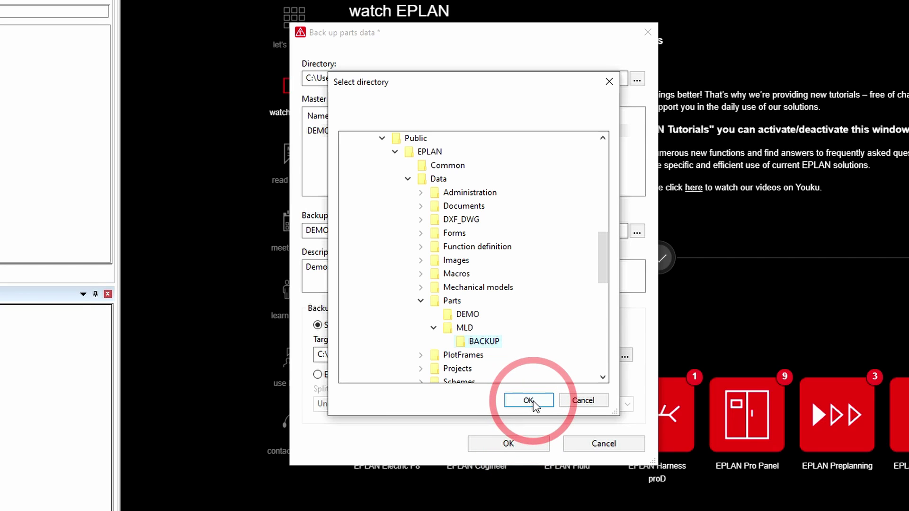
click(531, 401)
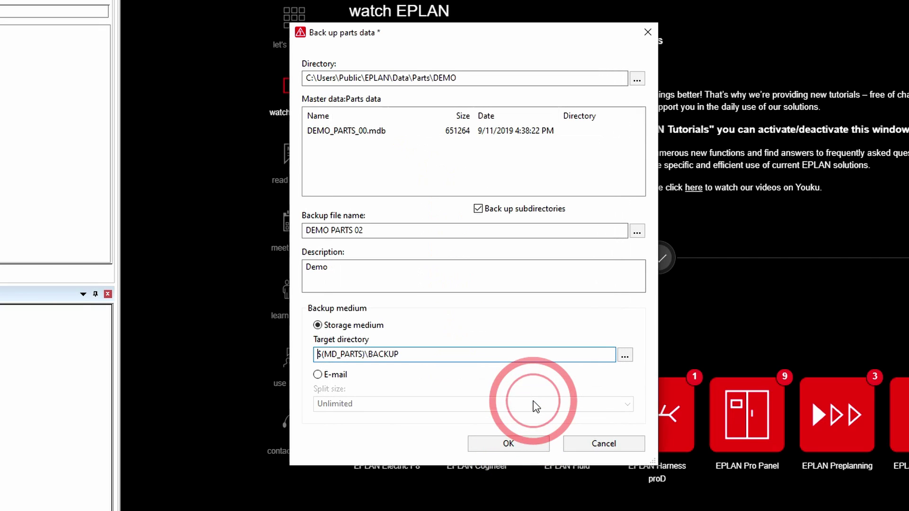
Run the parts data backup and acknowledge its notices.
click(519, 444)
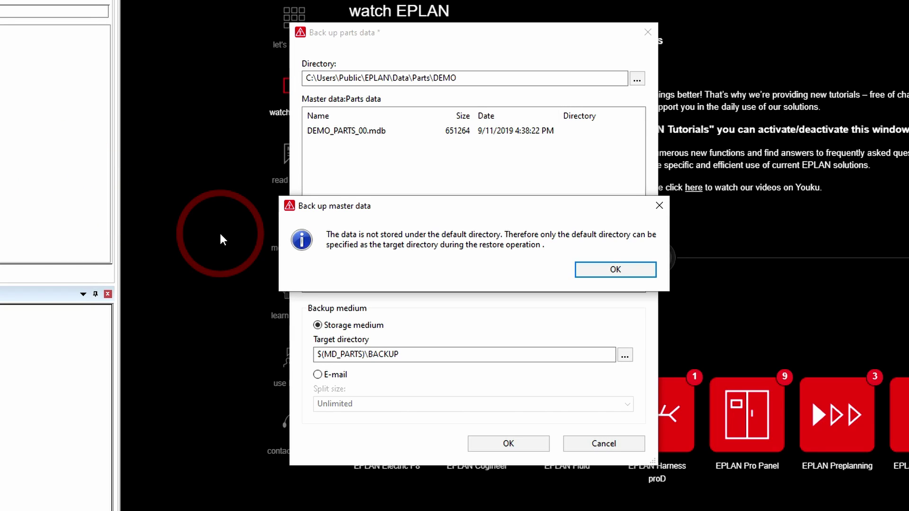
click(620, 271)
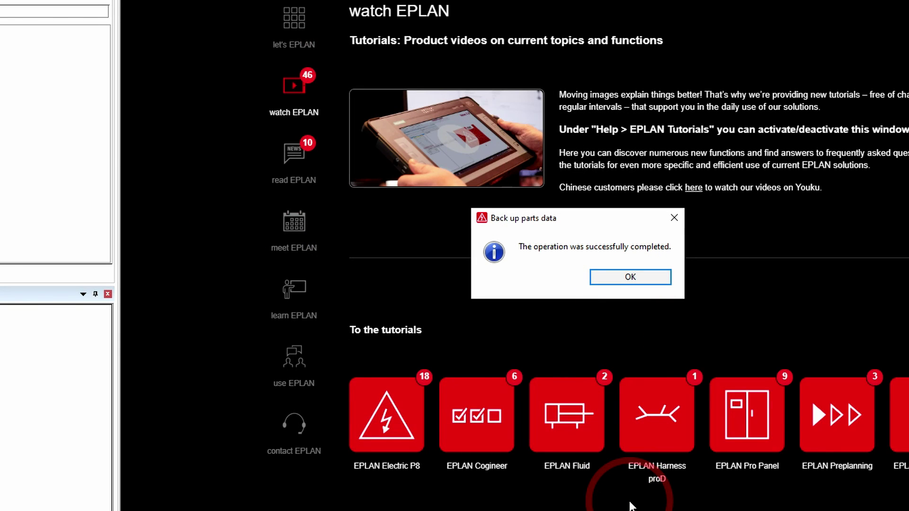
click(637, 277)
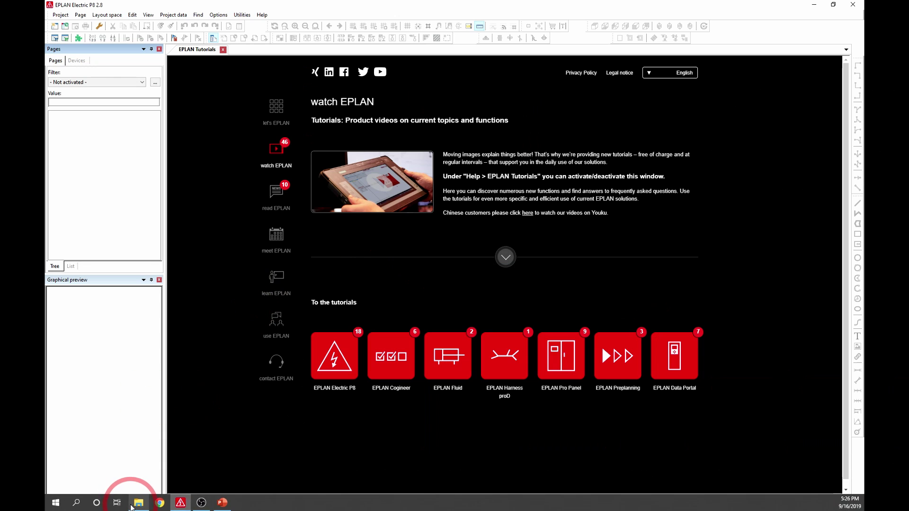
Switch to File Explorer, look in Parts\MLD\BACKUP for the DEMO PARTS 02.zw6 backup file, and close the window.
mouse_move(139, 504)
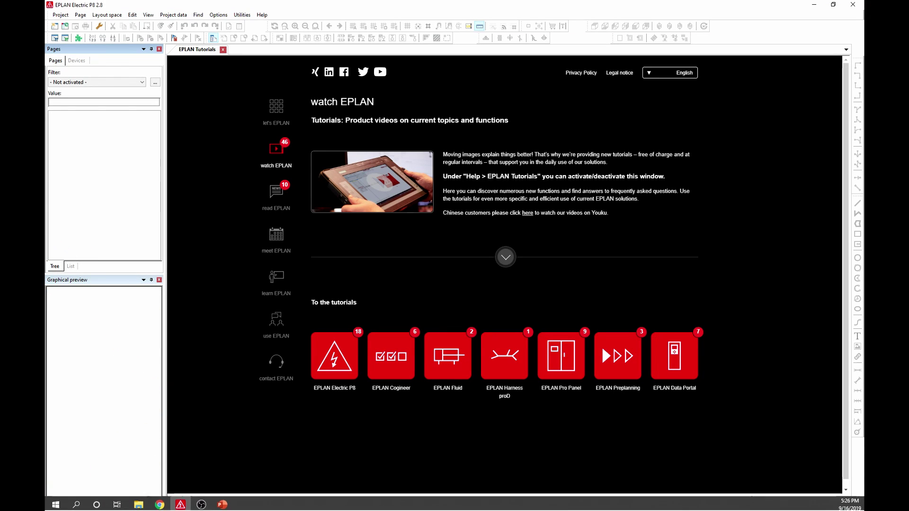
click(135, 503)
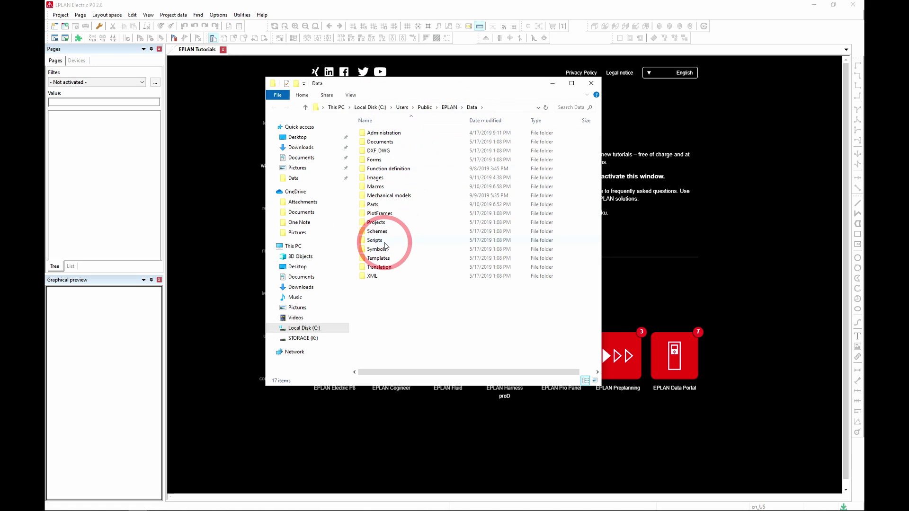
double_click(374, 204)
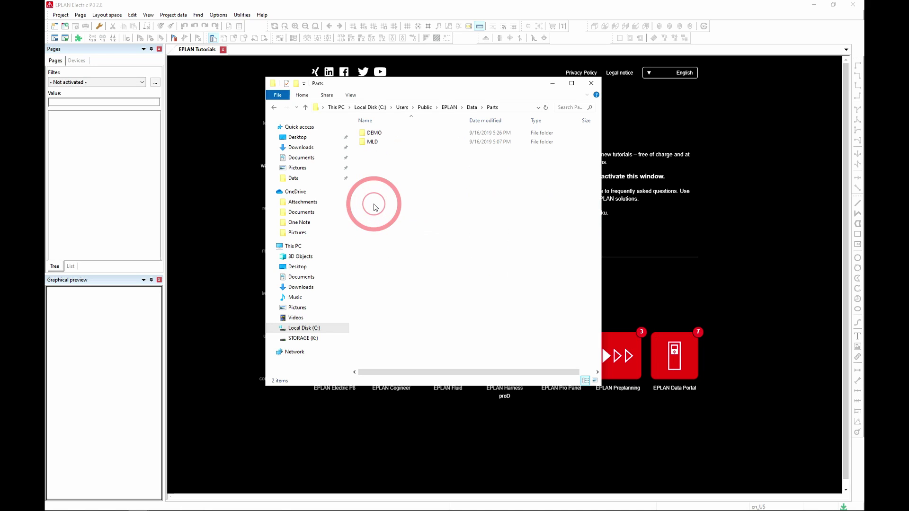
click(377, 145)
double_click(374, 142)
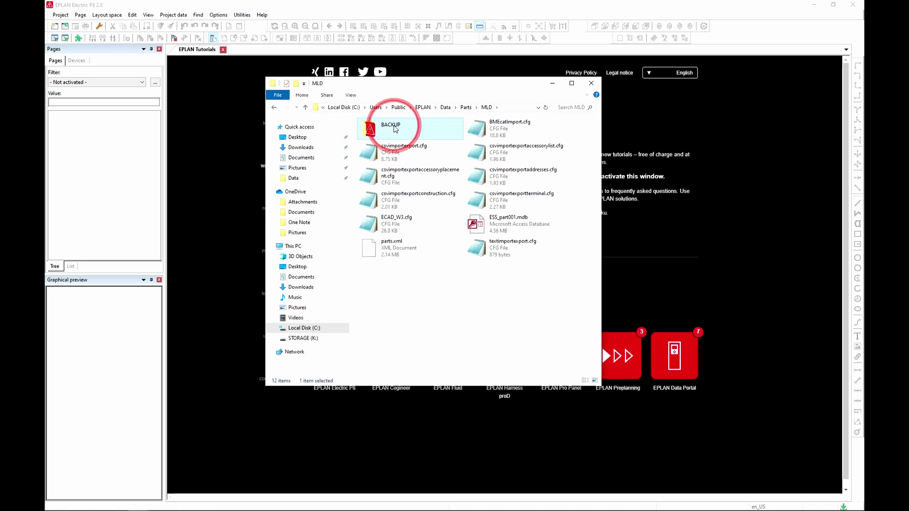
double_click(377, 129)
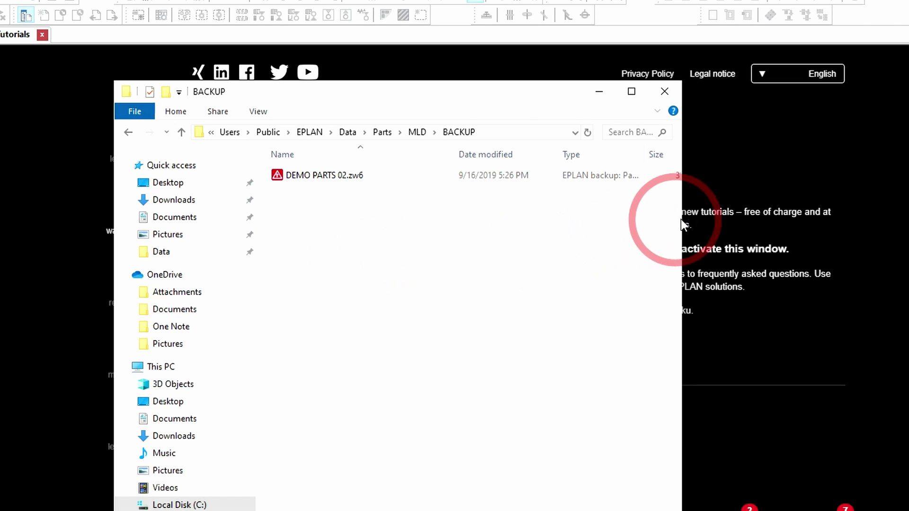
drag(681, 222, 800, 226)
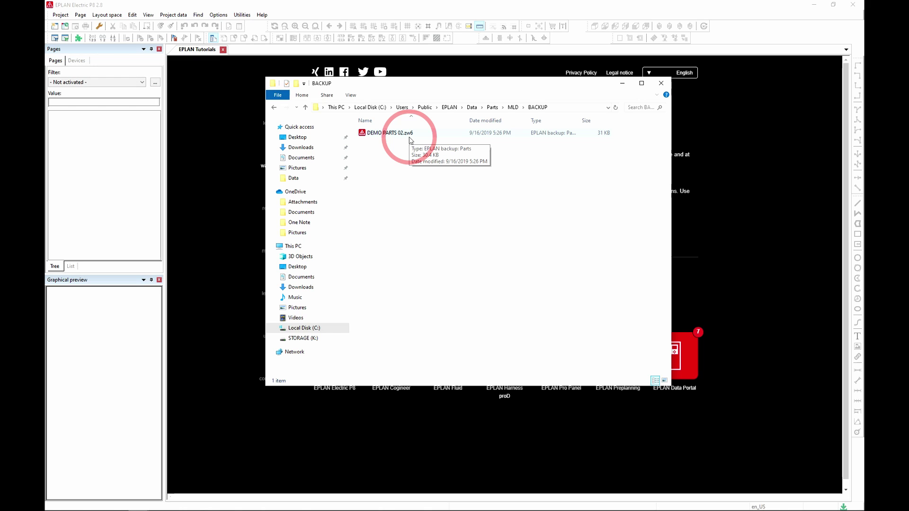
click(661, 84)
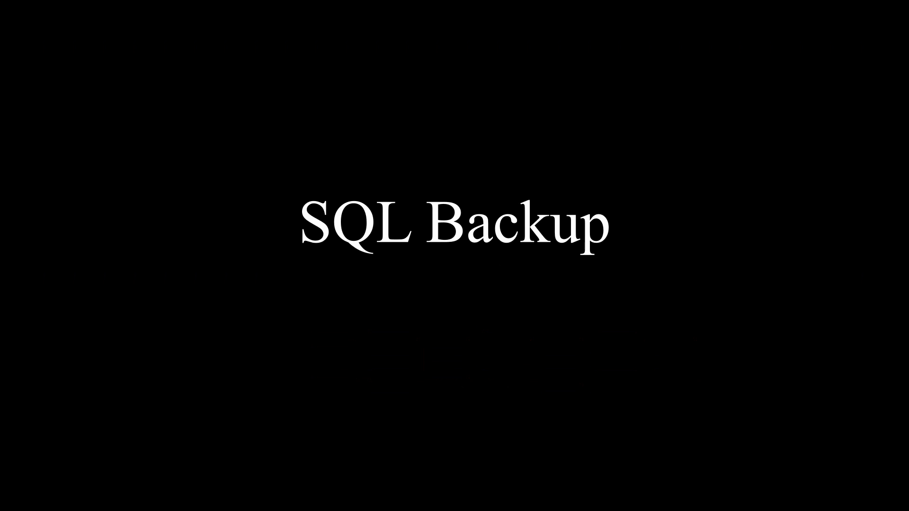
Switch the parts settings to the DEMO PARTS SQL scheme, which uses the SQL Server database.
click(99, 26)
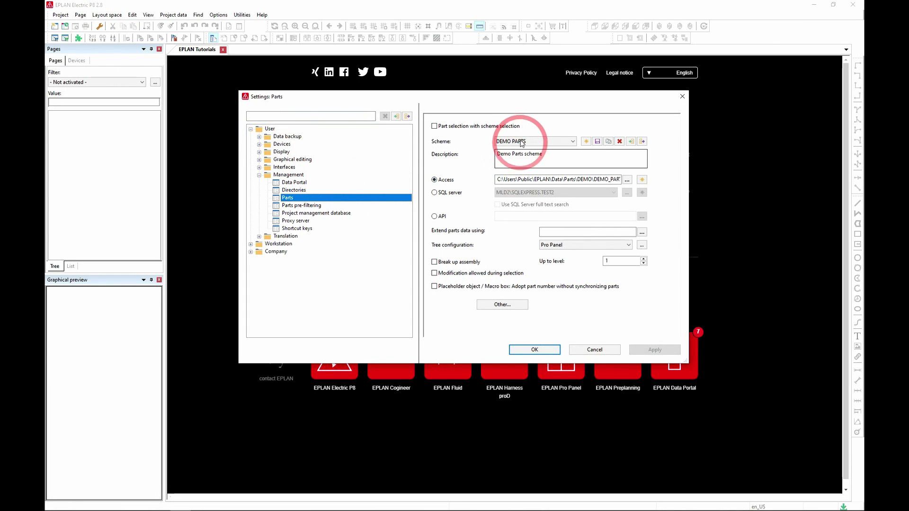
click(522, 143)
click(542, 160)
click(546, 349)
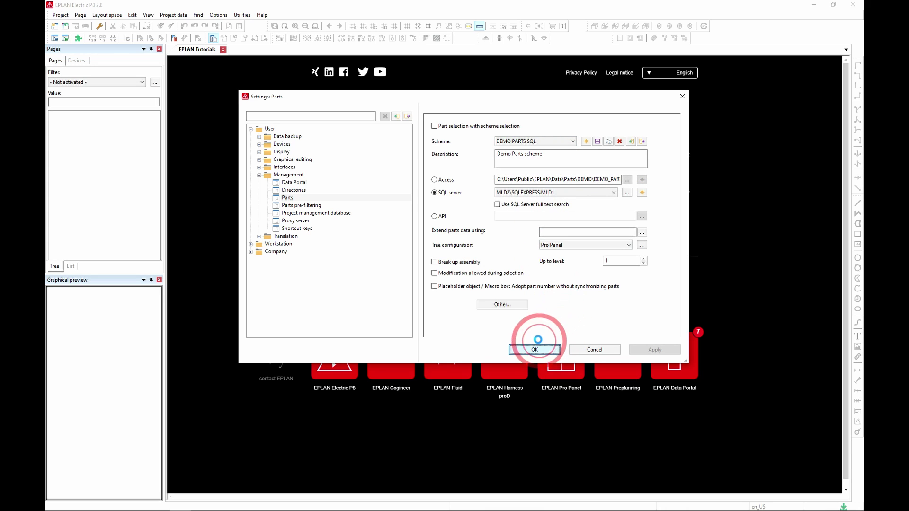
Review the SQL database's part list in parts management and close it.
click(59, 41)
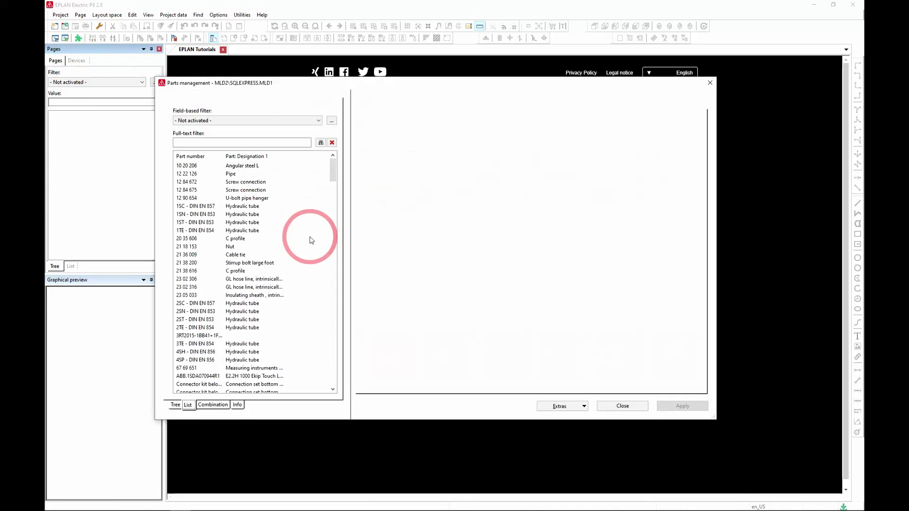
mouse_move(333, 169)
mouse_down()
mouse_move(332, 345)
mouse_move(337, 164)
mouse_up()
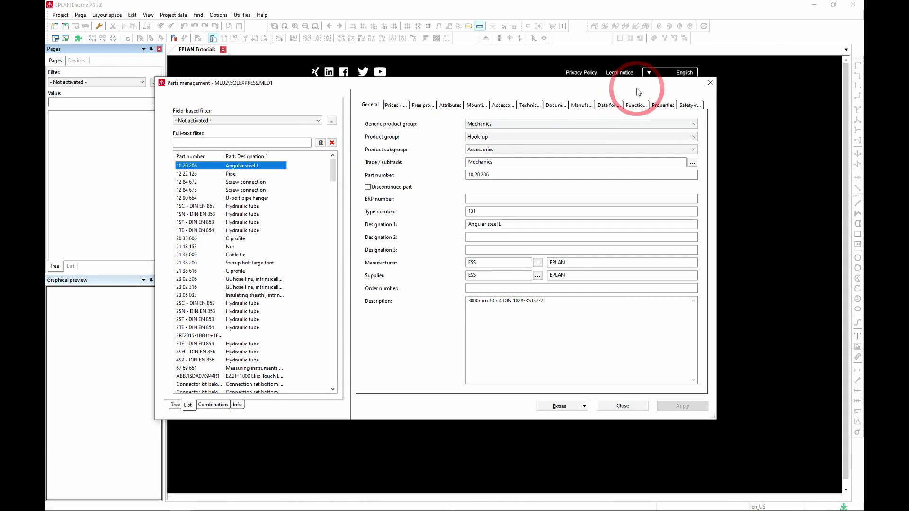
click(710, 84)
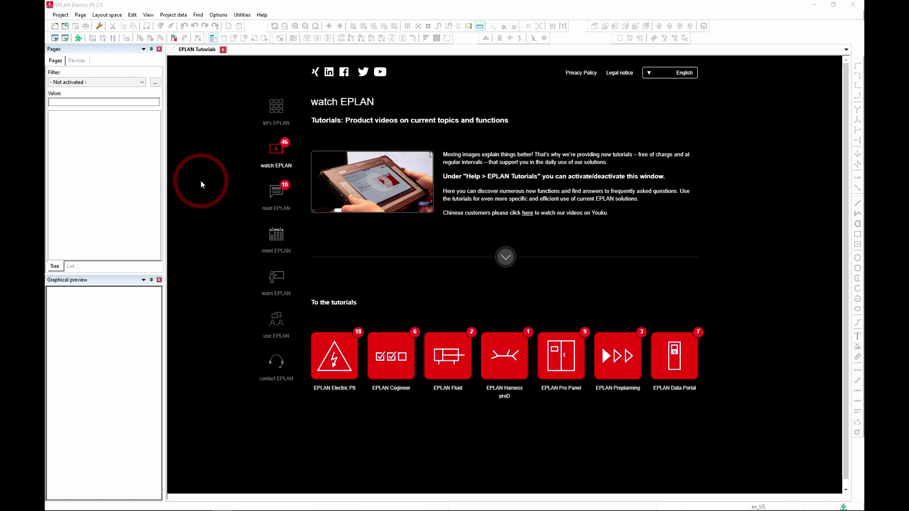
mouse_move(132, 502)
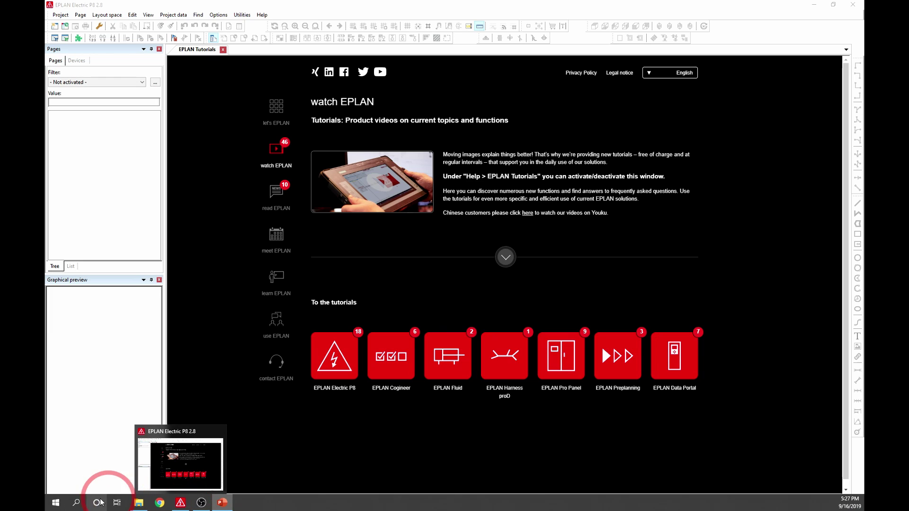
Launch SQL Server Management Studio from the Microsoft SQL Server Tools 17 program group.
click(53, 503)
scroll(106, 416, down, 10)
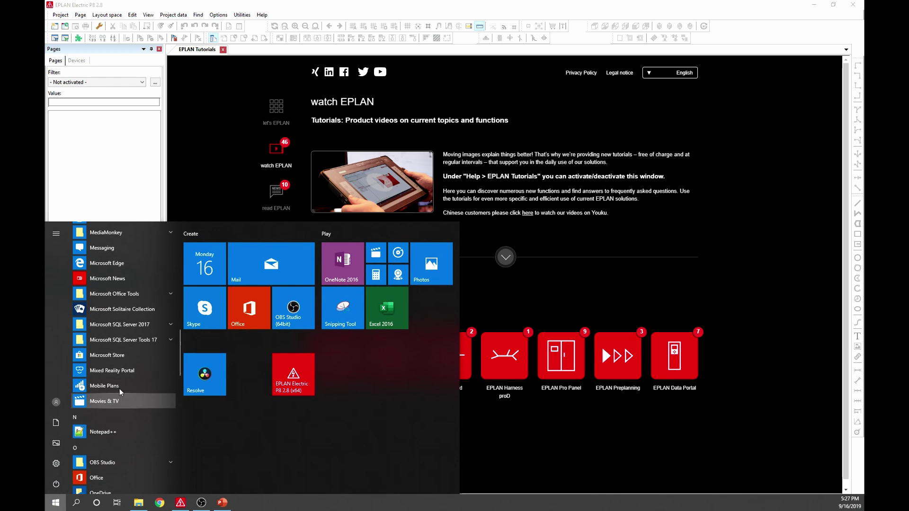
click(138, 340)
click(130, 356)
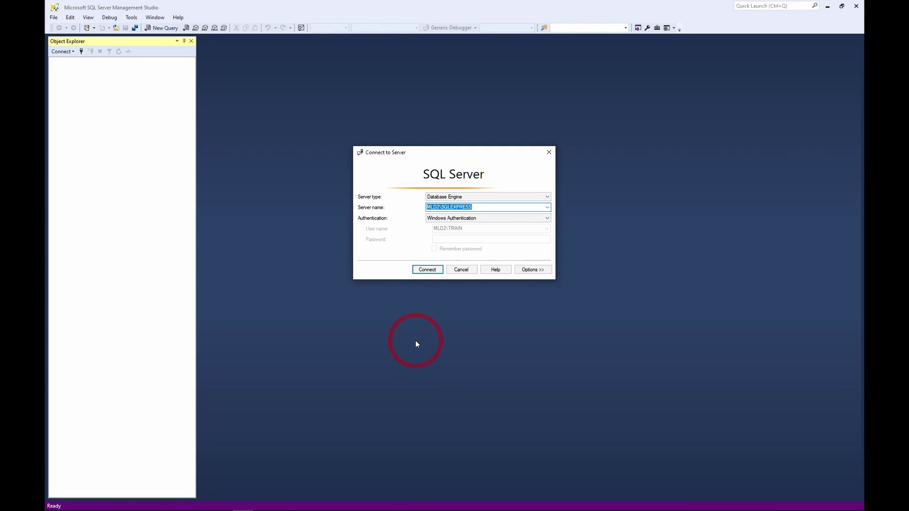
Connect to the MLD2\SQLEXPRESS database engine using Windows Authentication.
click(518, 223)
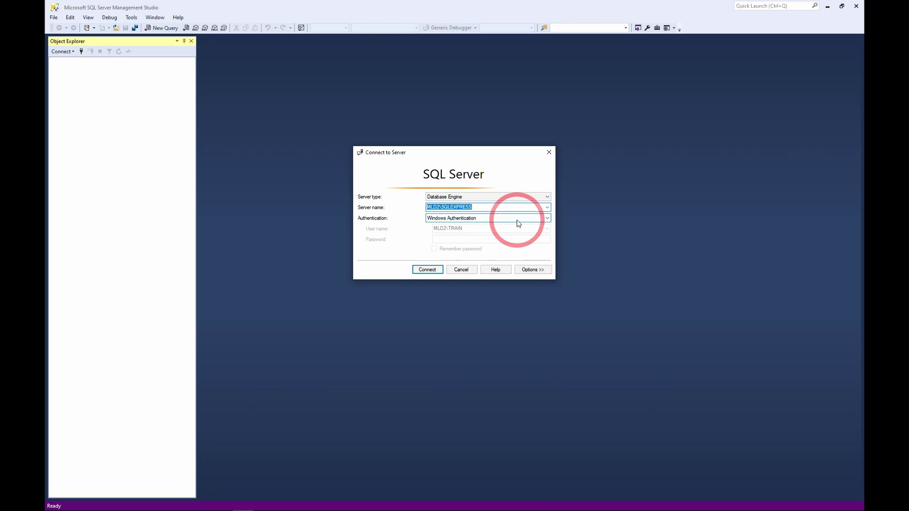
click(534, 320)
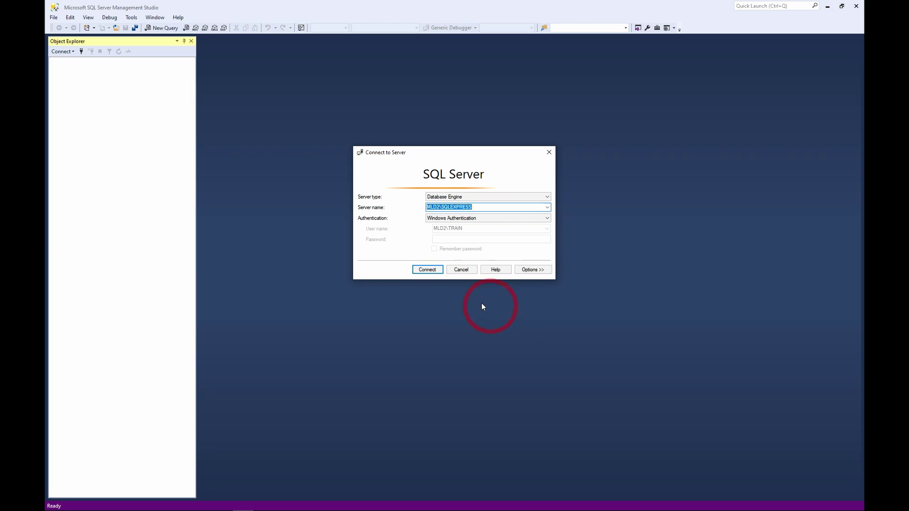
click(435, 270)
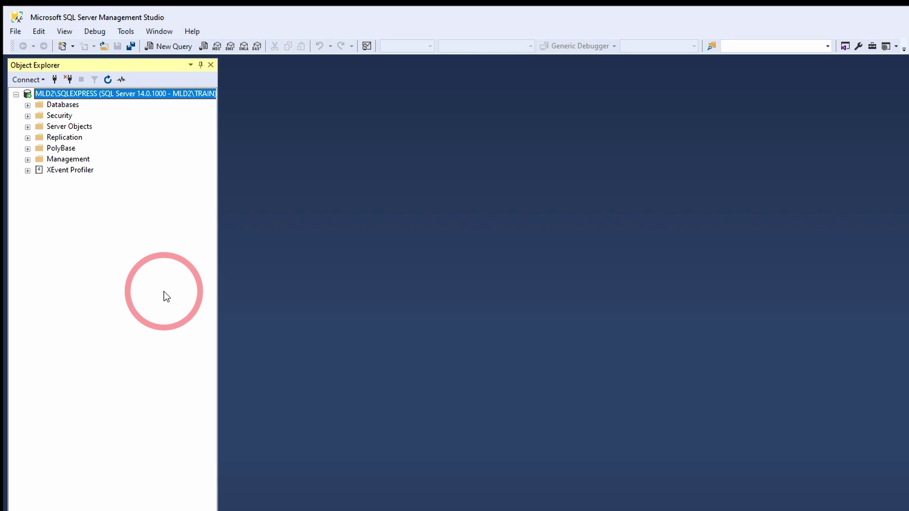
Open the Back Up Database dialog for the MLD1 database and remove its existing backup destinations.
double_click(58, 106)
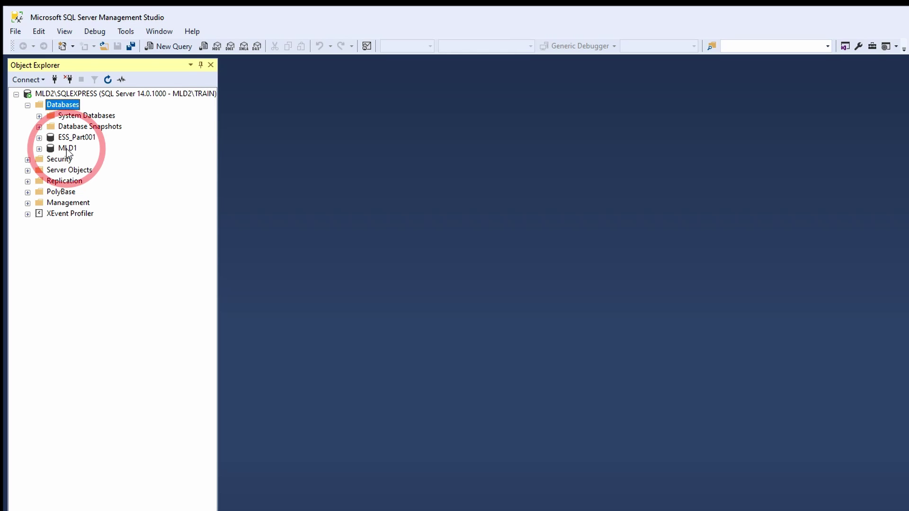
click(69, 149)
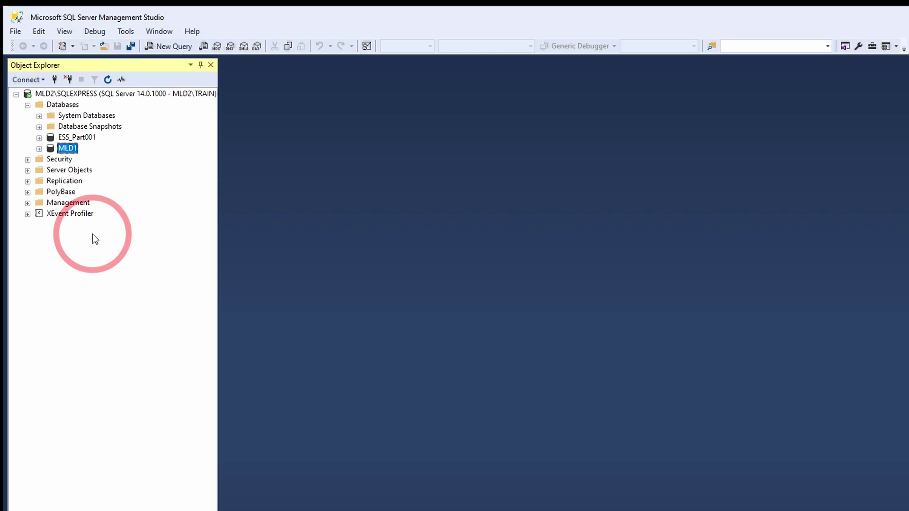
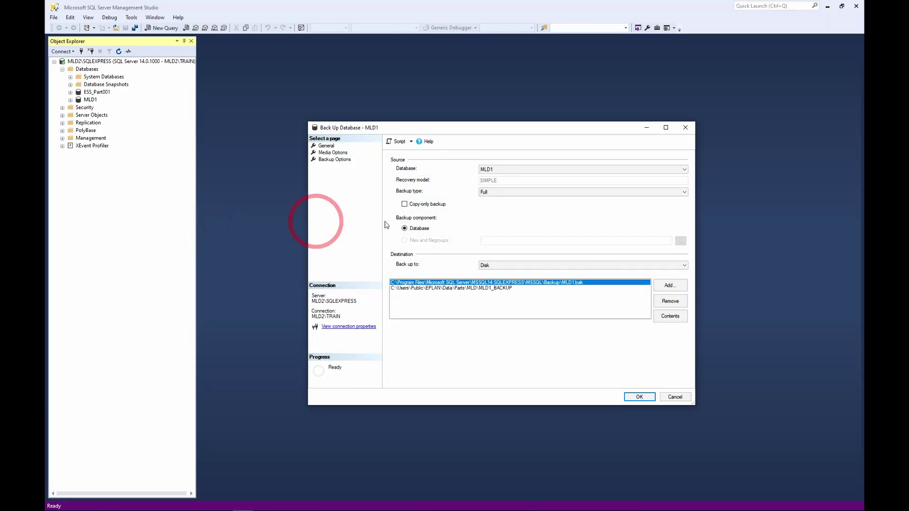
drag(588, 136, 556, 130)
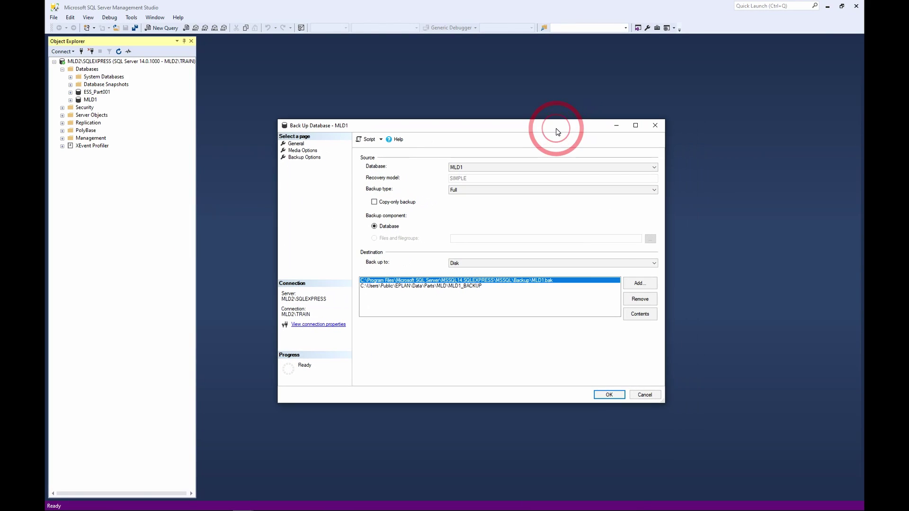
click(639, 299)
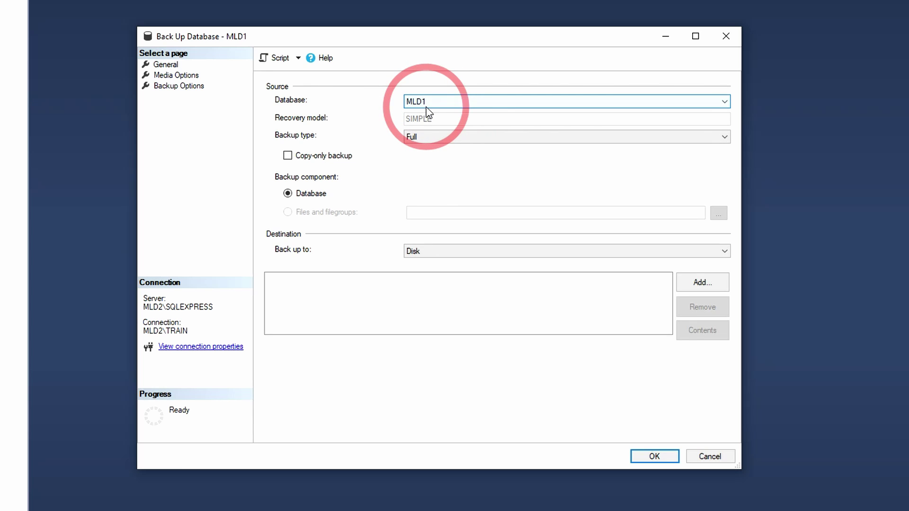
Set the MLD1 backup type to Full and the backup destination type to Disk.
click(428, 143)
click(427, 147)
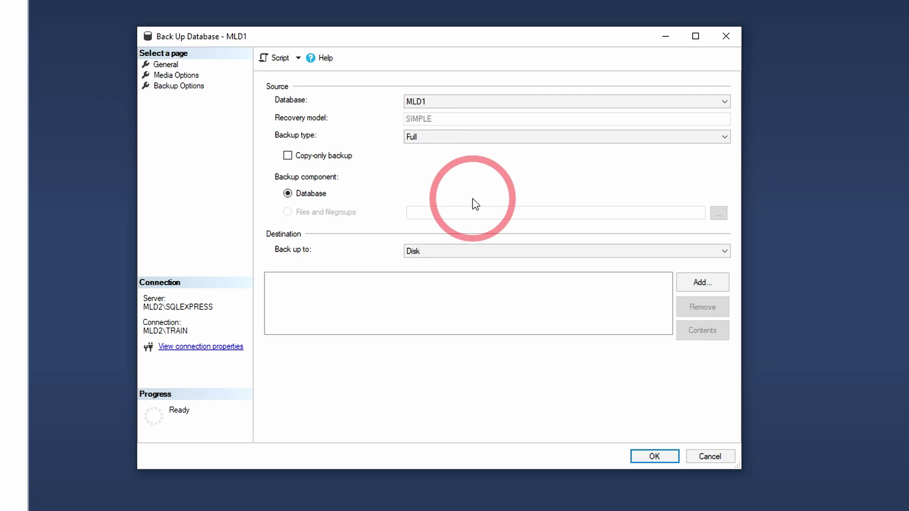
click(415, 256)
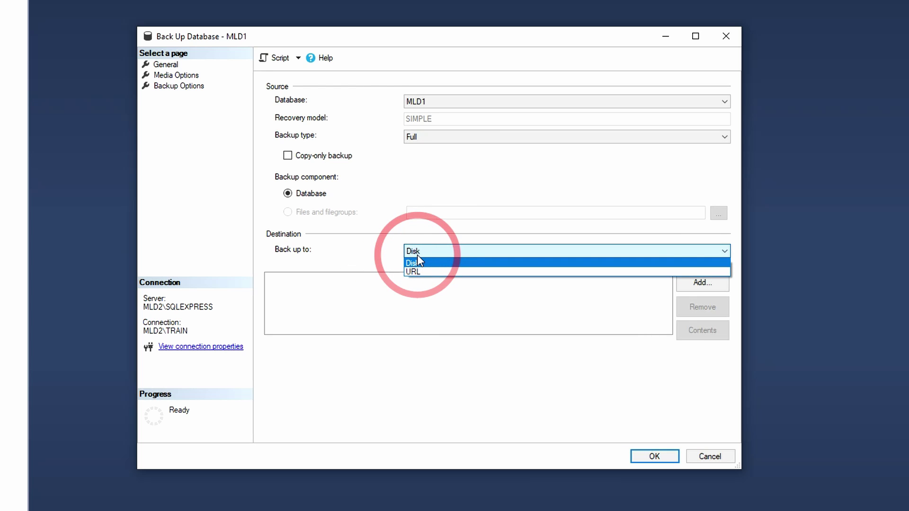
click(422, 250)
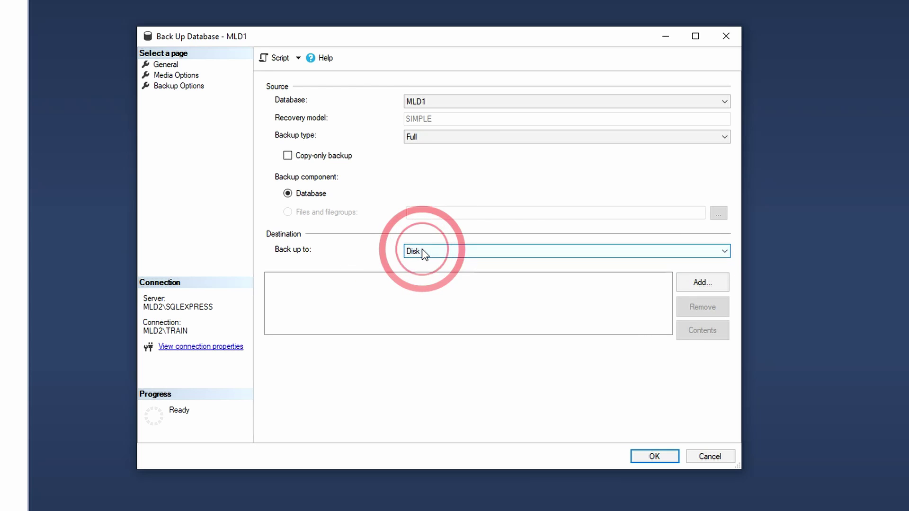
Add a backup destination on disk and browse for its file location to C:\Users\Public\EPLAN.
click(699, 283)
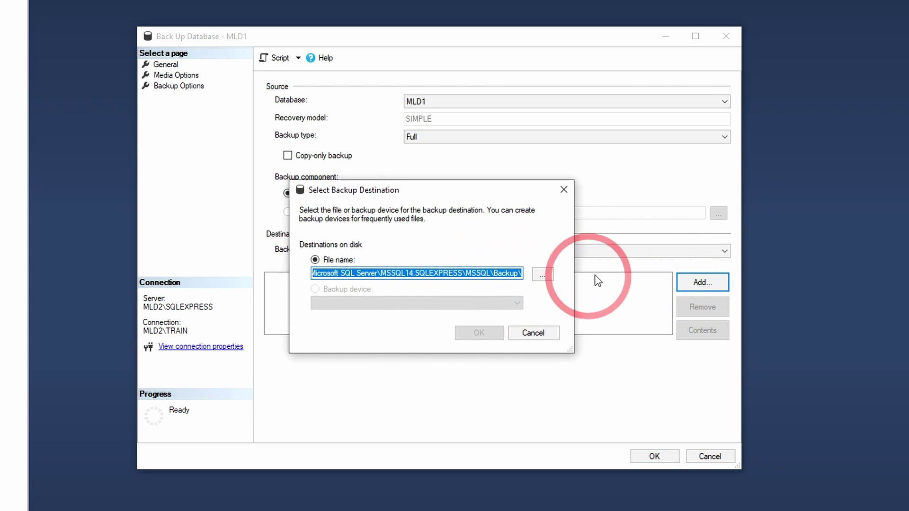
click(542, 276)
scroll(403, 251, up, 2)
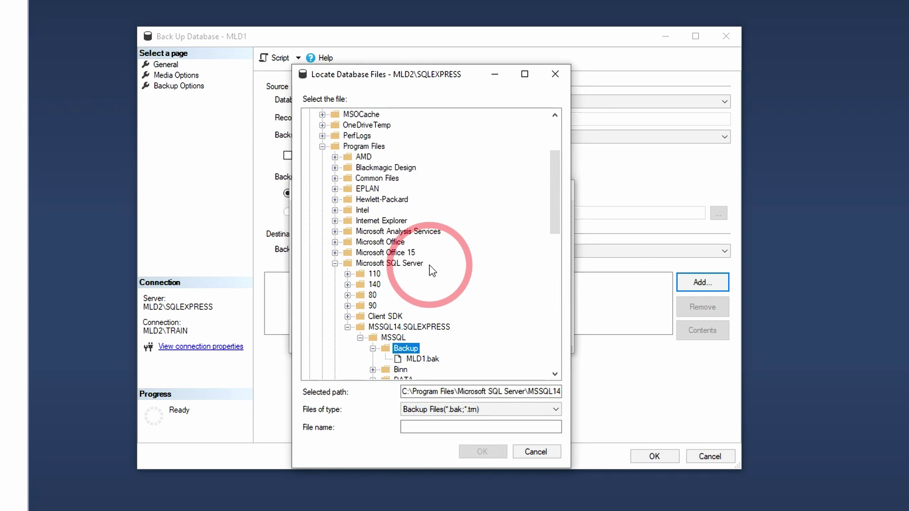
click(363, 146)
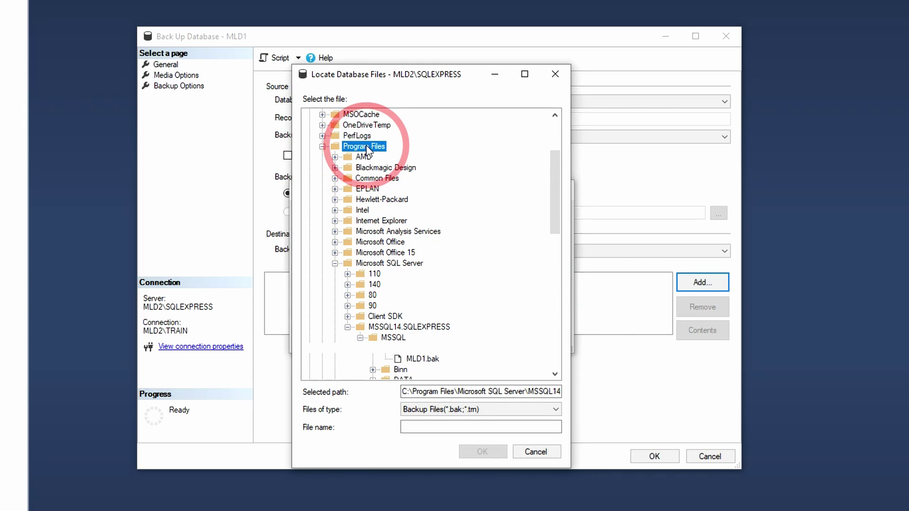
click(322, 147)
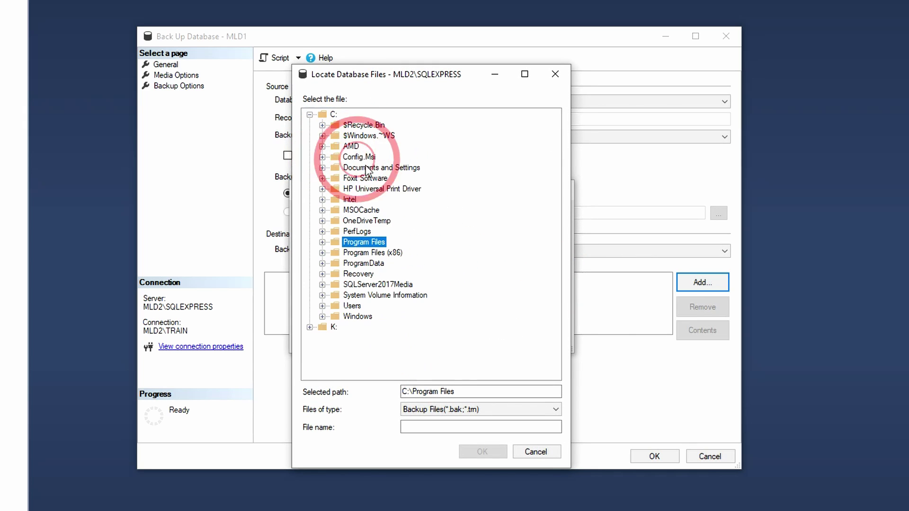
click(353, 306)
double_click(354, 306)
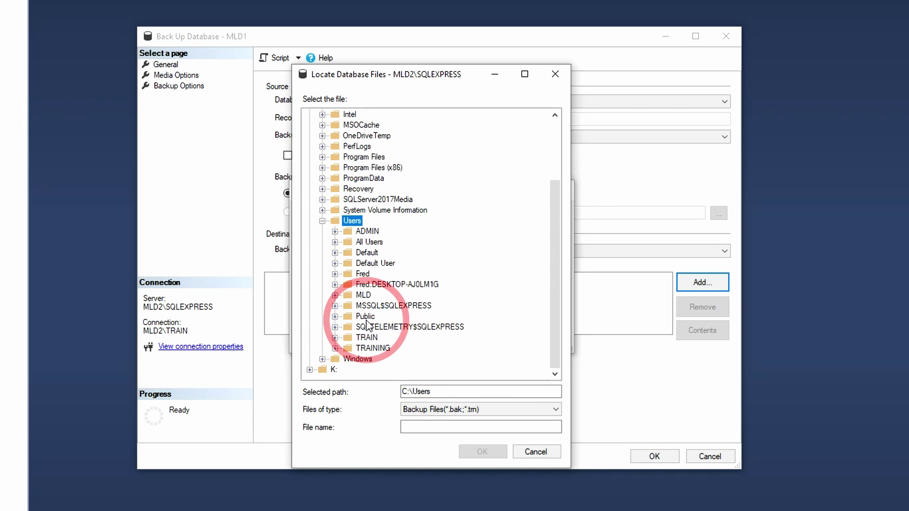
double_click(365, 317)
double_click(364, 316)
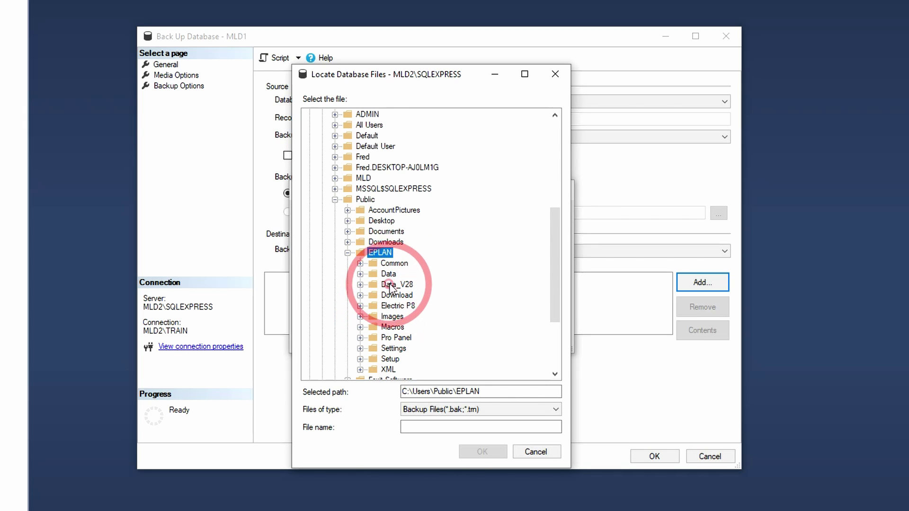
Select the Data\Parts\MLD\BACKUP folder inside EPLAN as the location for the backup file.
click(389, 274)
double_click(389, 274)
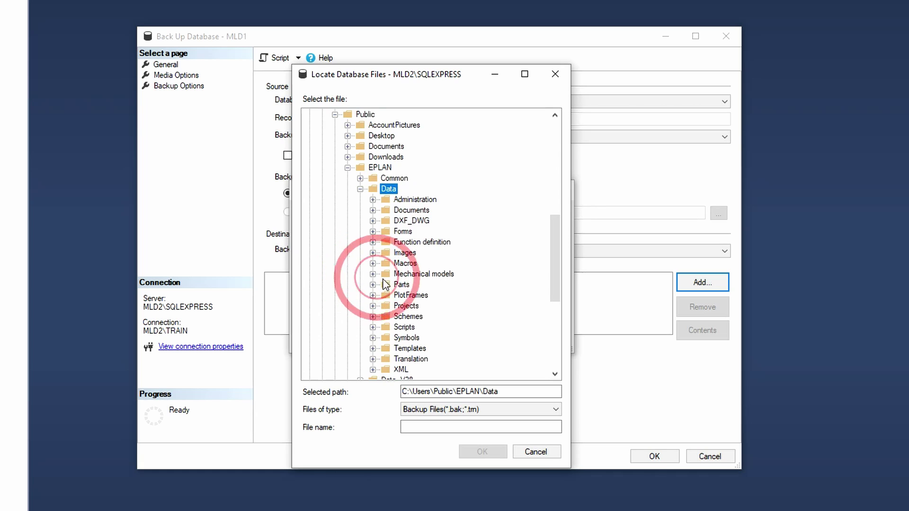
click(402, 284)
double_click(401, 284)
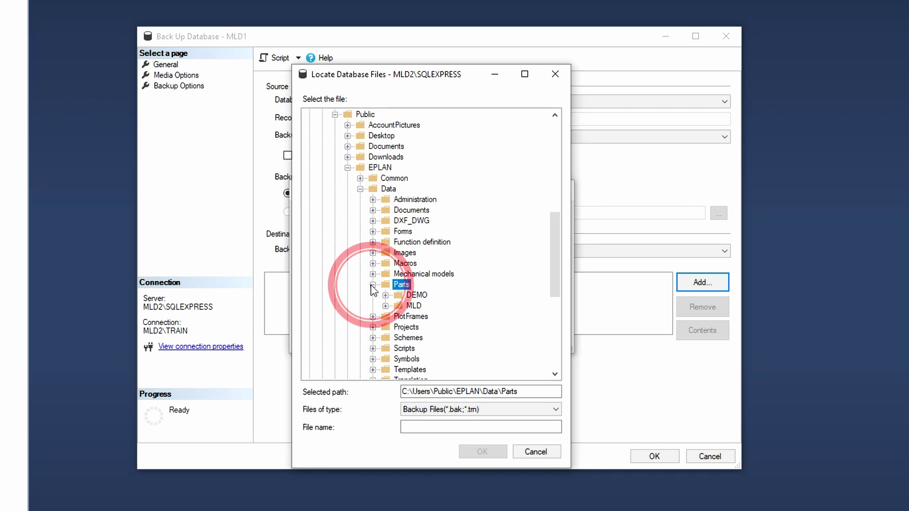
click(413, 305)
double_click(413, 305)
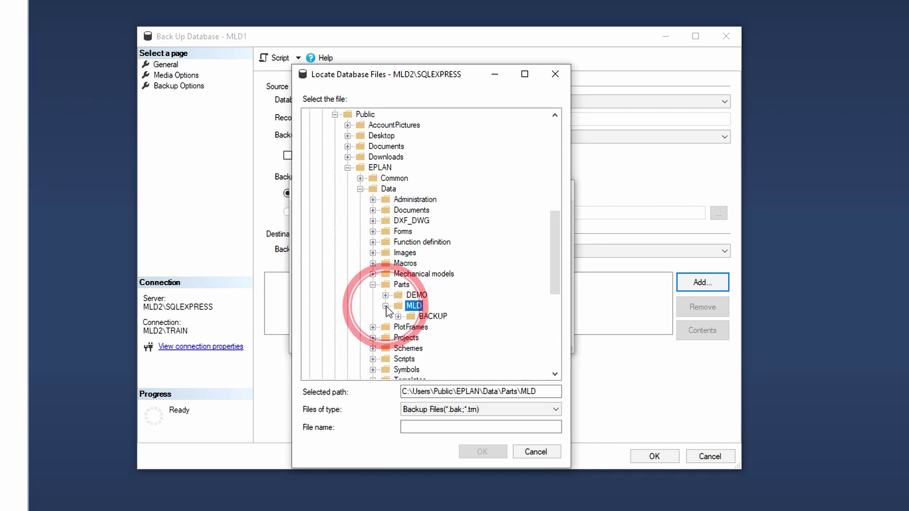
click(433, 316)
Name the backup file DEMO PARTS 02 and accept it as the backup destination.
click(450, 425)
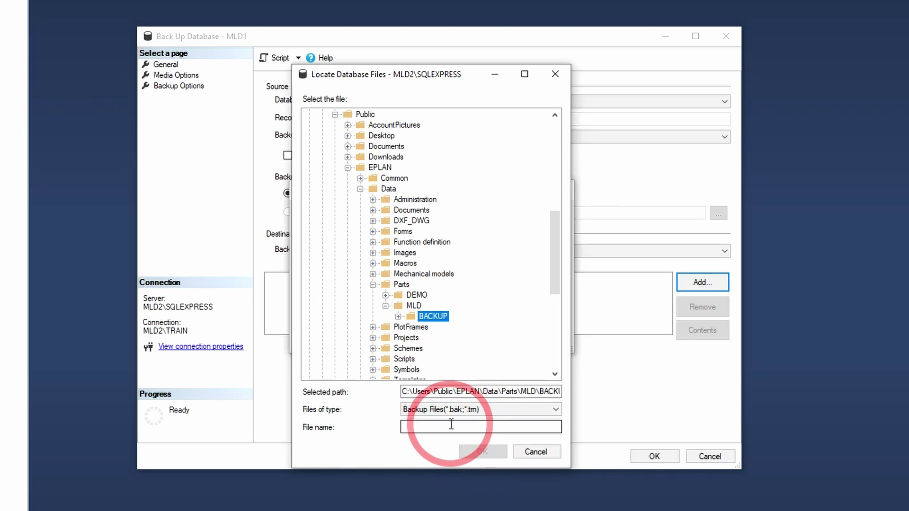
text(DEM)
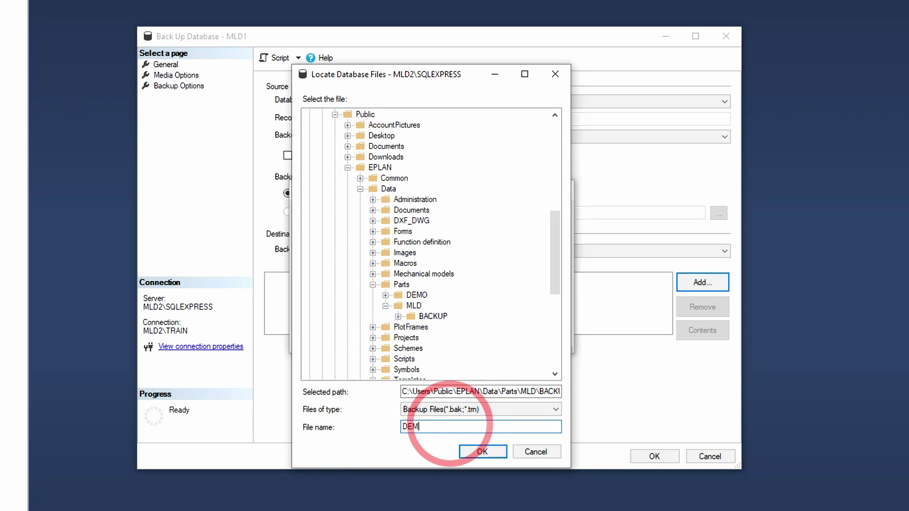
text(O PARTS 02)
click(491, 452)
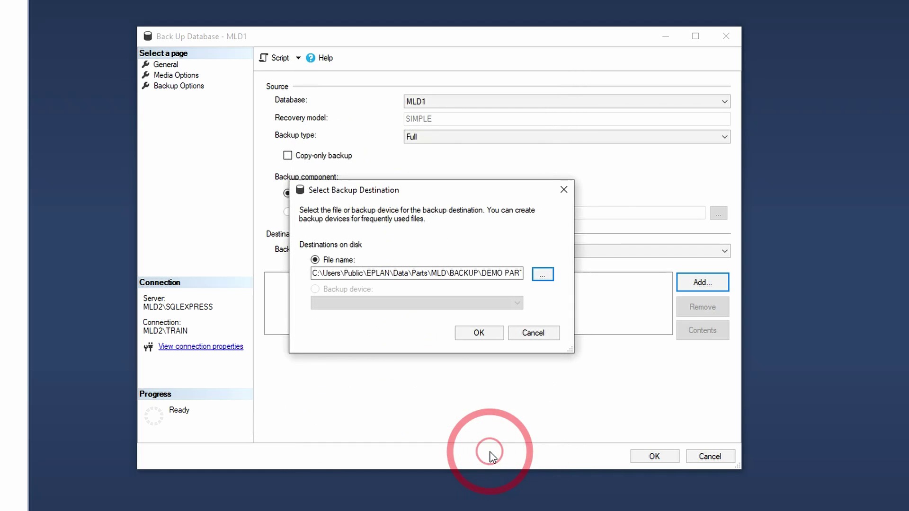
click(479, 333)
Run the MLD1 database backup, acknowledge its notice, and close SQL Server Management Studio.
click(654, 456)
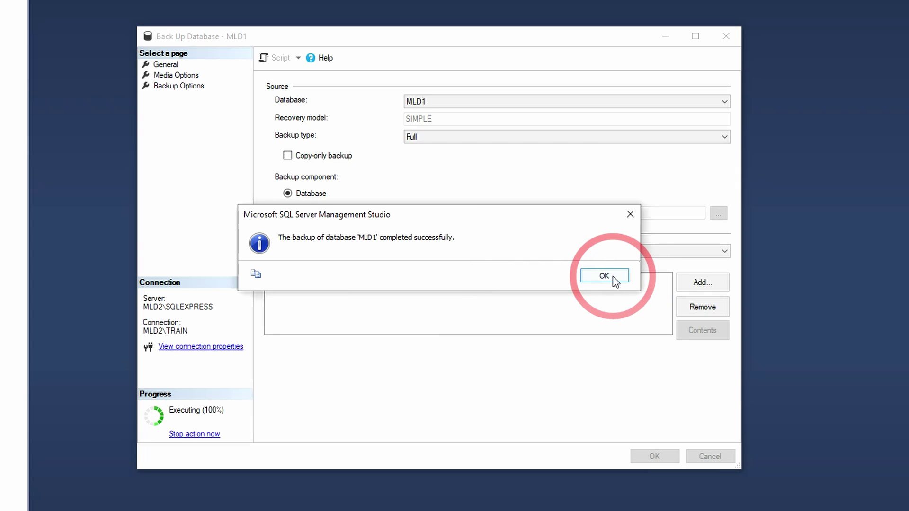
click(608, 277)
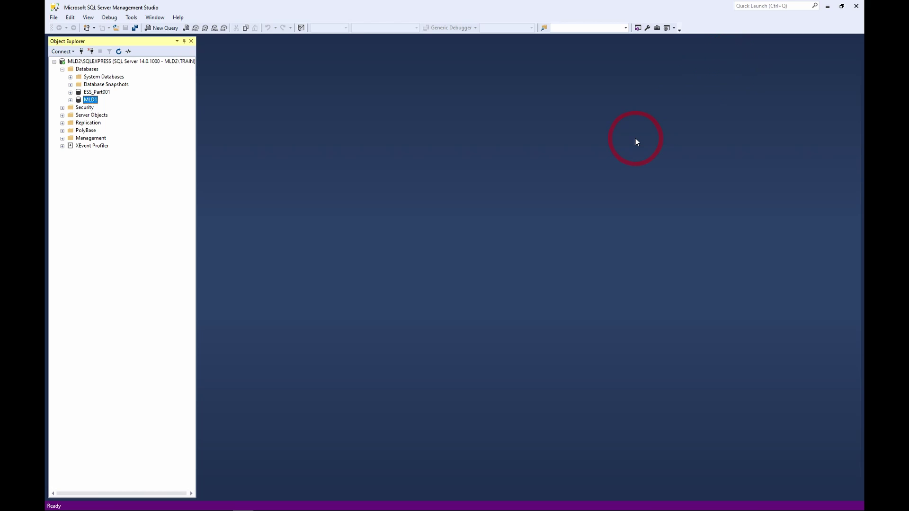
click(857, 6)
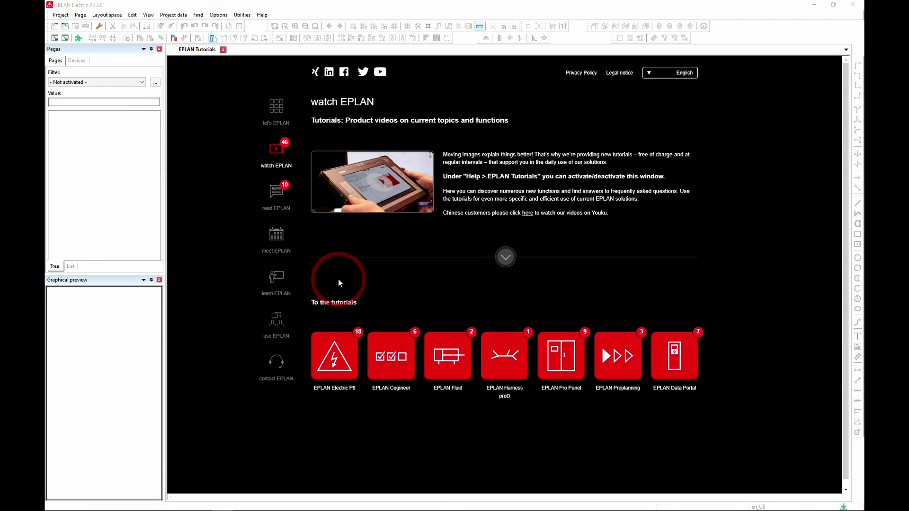